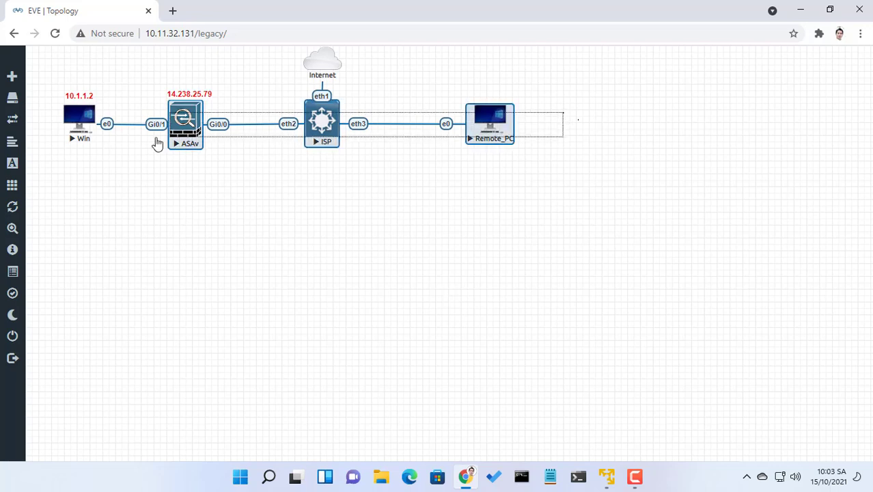
- Open a VNC console to the Win host from the EVE-NG lab topology
click(164, 229)
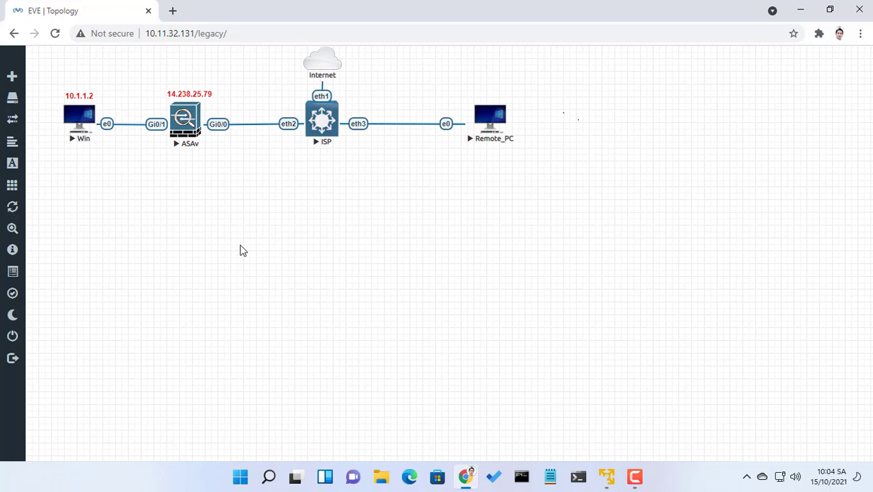
click(78, 117)
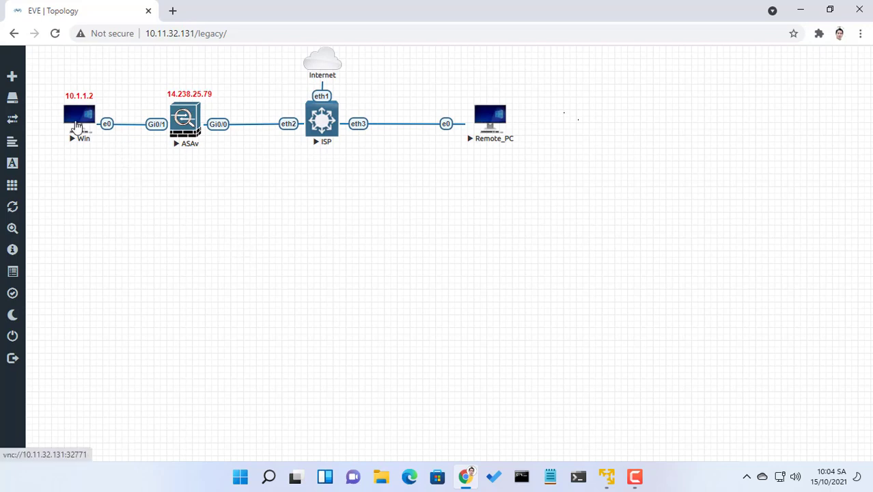
- Launch the Win host console full screen and open ASDM's Wizards > VPN Wizards menu
click(455, 122)
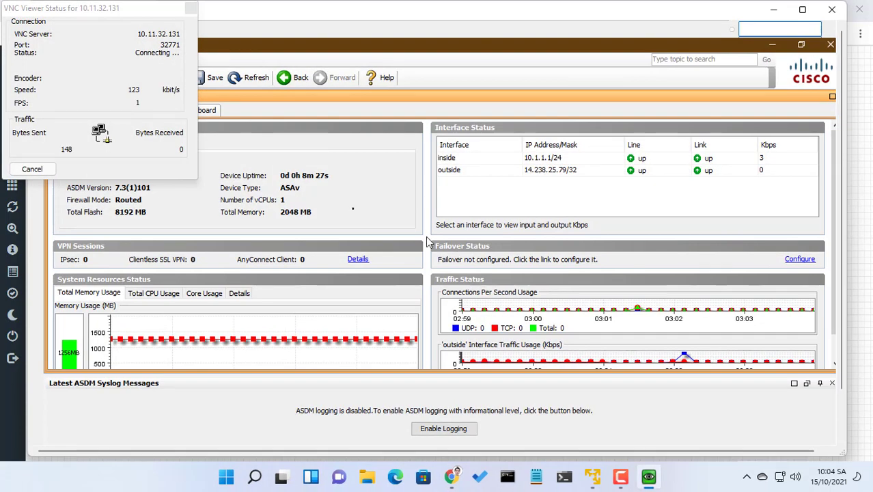
click(41, 170)
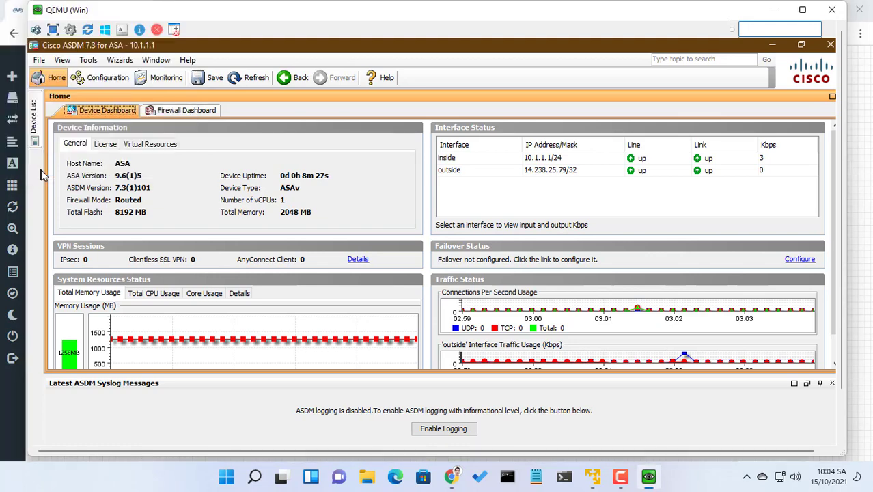
click(55, 31)
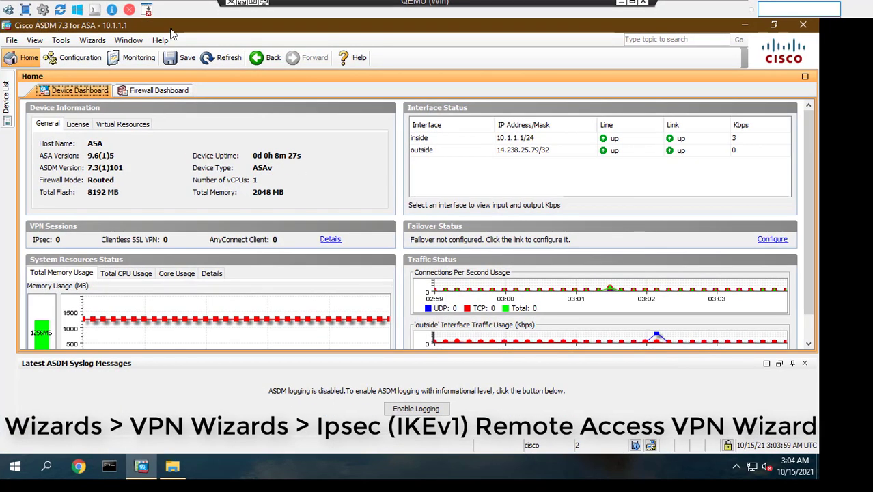
click(92, 40)
mouse_move(118, 68)
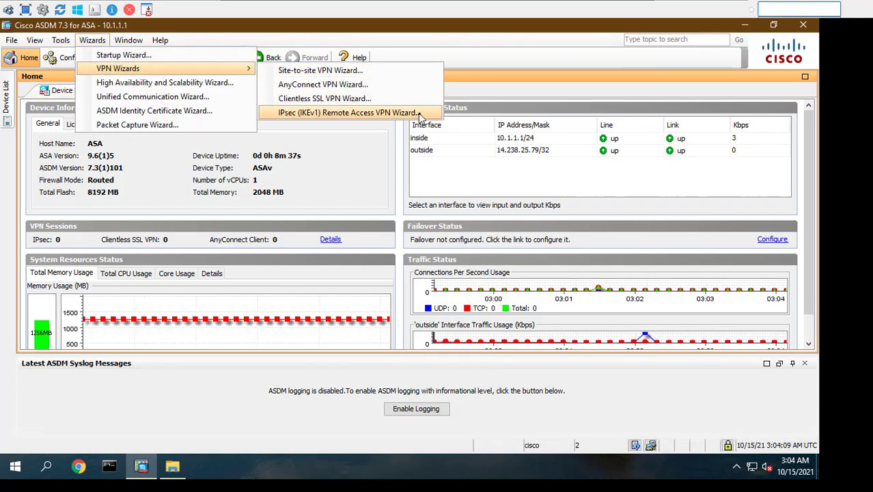
- Run the IPsec (IKEv1) Remote Access wizard with outside interface and Cisco VPN Client type
click(318, 114)
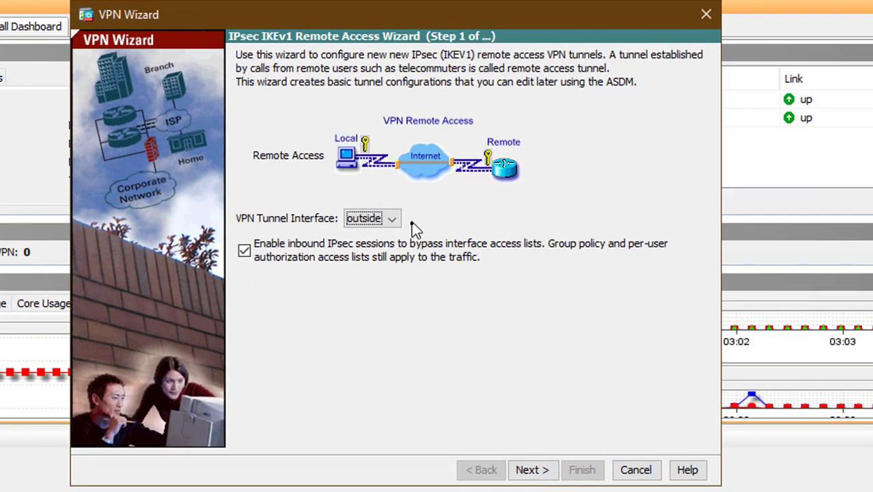
click(402, 218)
click(396, 237)
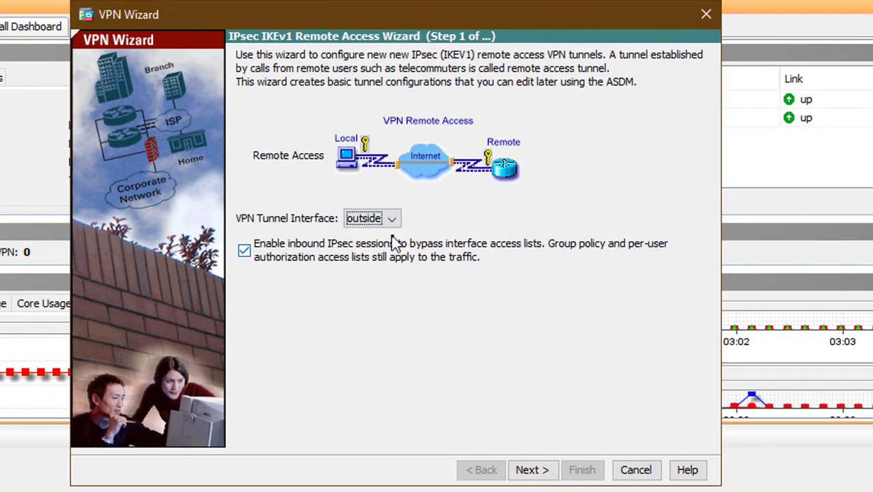
click(539, 470)
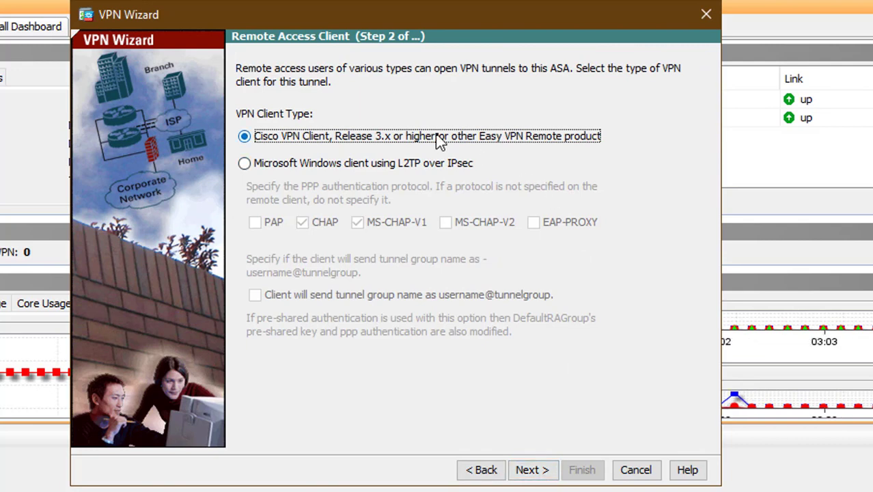
click(540, 470)
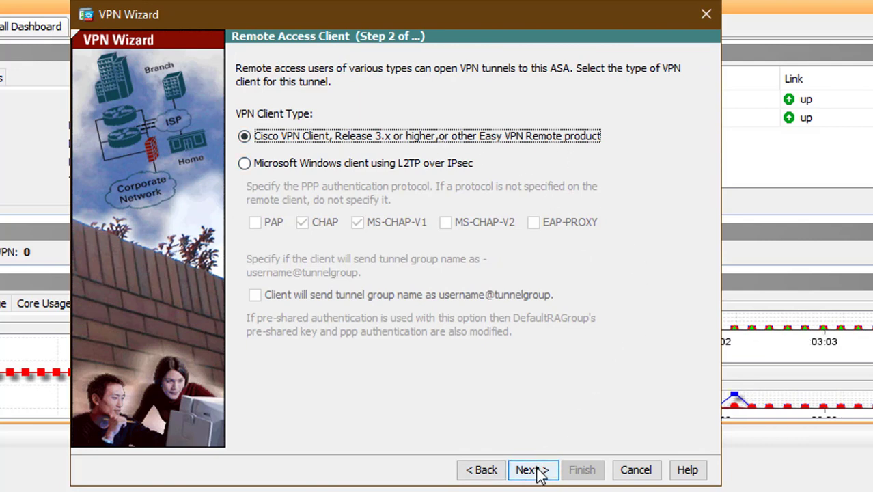
click(459, 176)
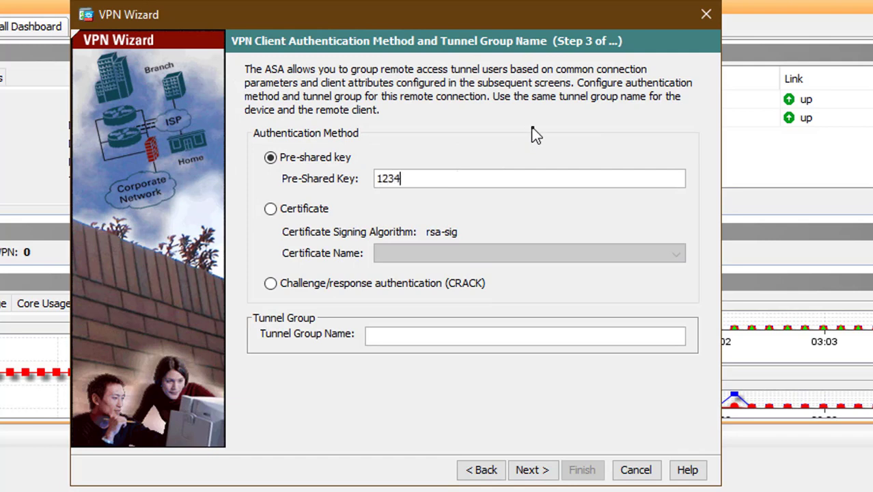
- Enter the pre-shared key and tunnel group name NETVN-VPN, then continue
text(123456)
click(489, 341)
text(net)
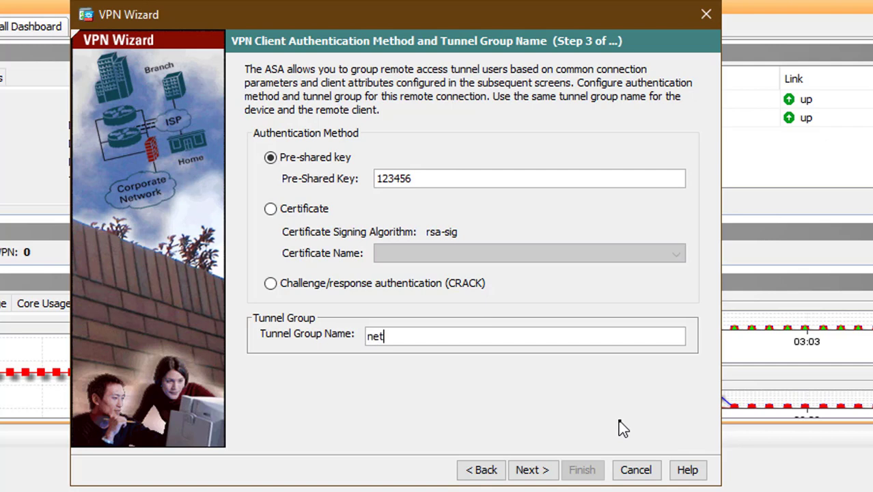
text(ETVN-VPN)
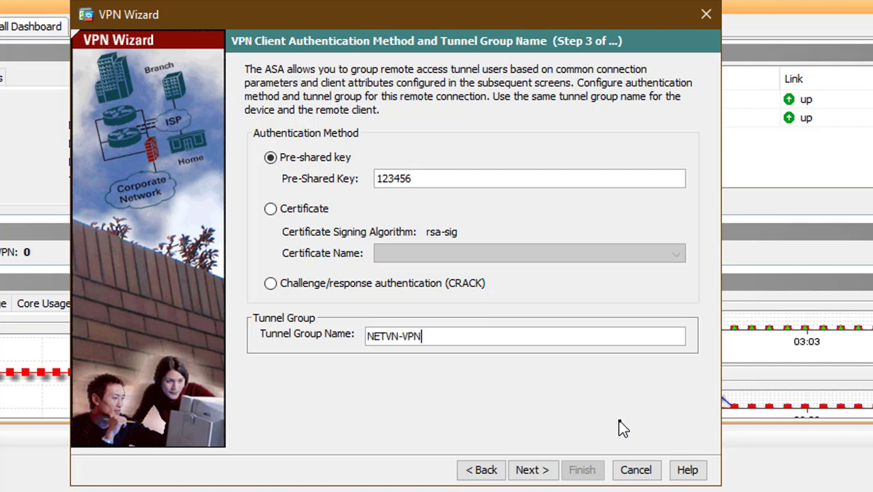
drag(524, 338, 339, 344)
drag(451, 176, 366, 176)
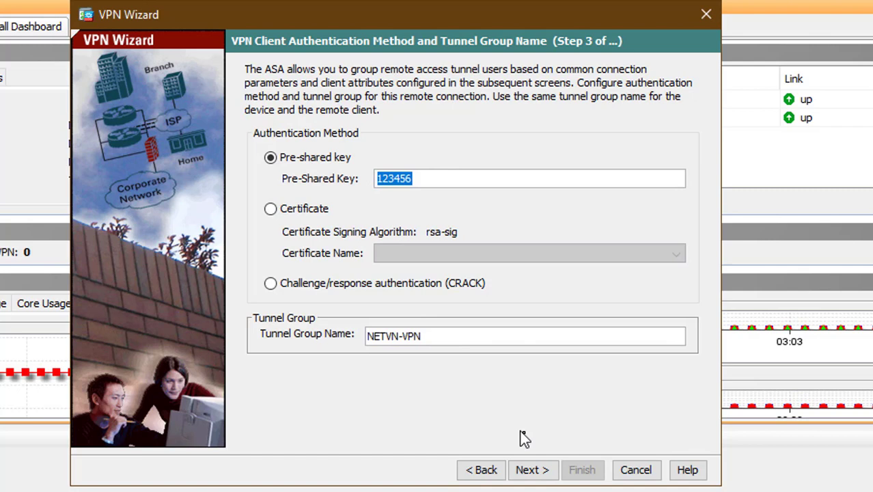
click(546, 470)
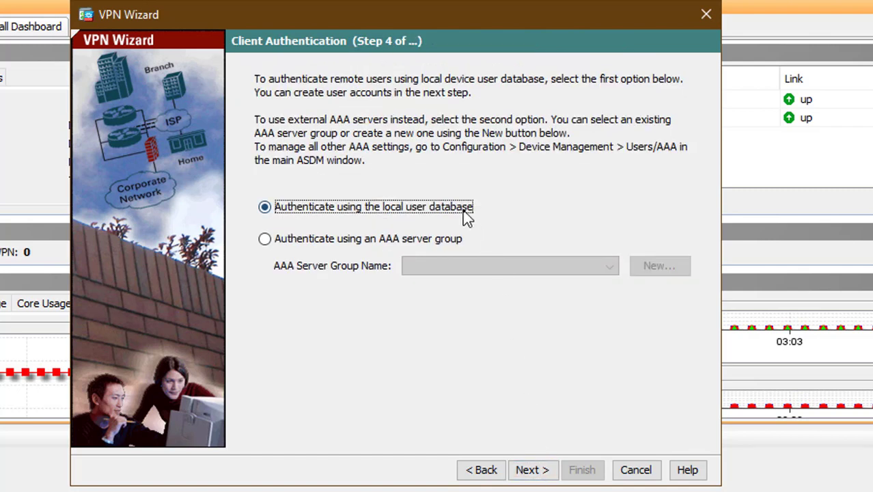
- Keep local database authentication and add local user user01 with its password
click(532, 471)
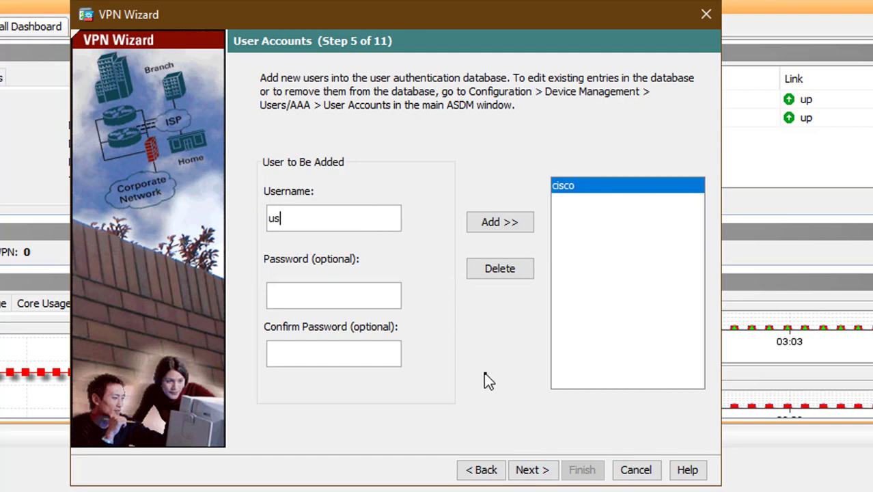
text(user01)
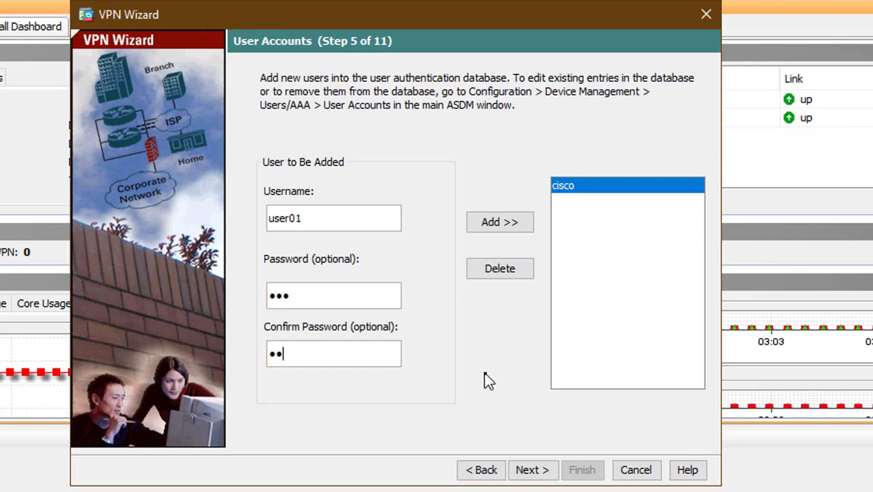
click(523, 227)
click(600, 205)
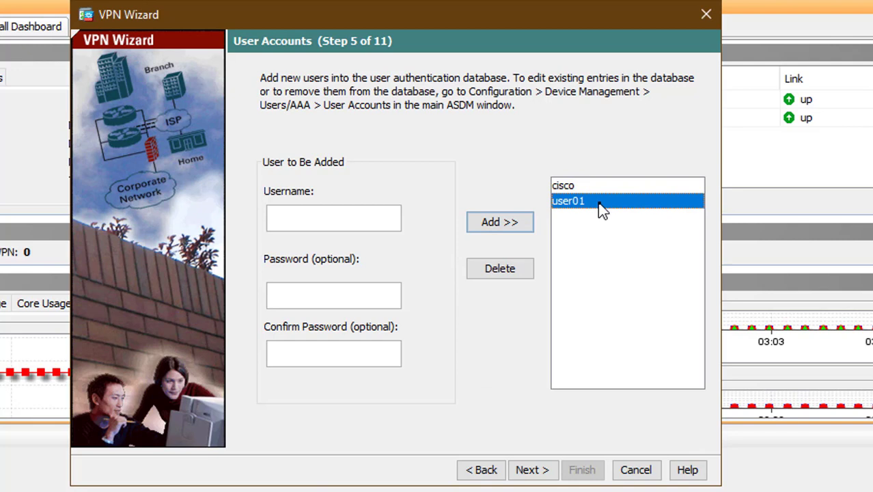
click(532, 475)
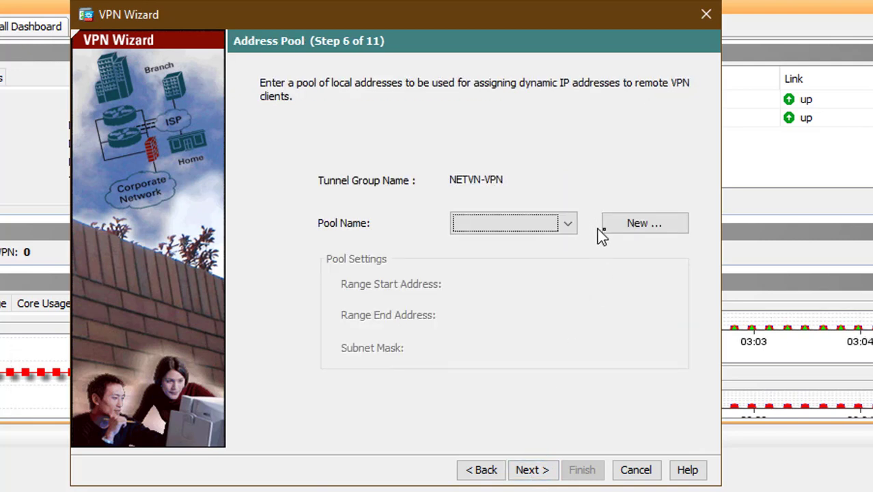
- Add IPv4 pool vpn_pool from 10.2.2.10 to 10.2.2.30 with mask 255.255.255.0
click(646, 223)
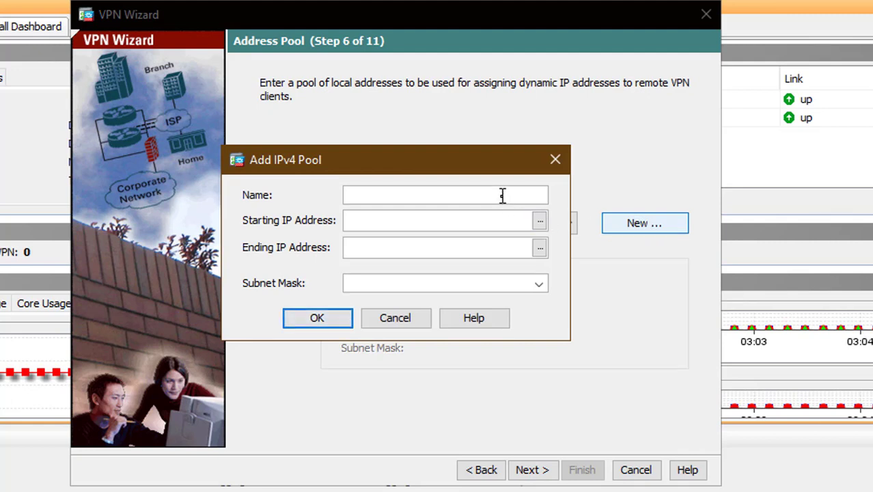
text(vpn_pool)
click(503, 221)
text(10)
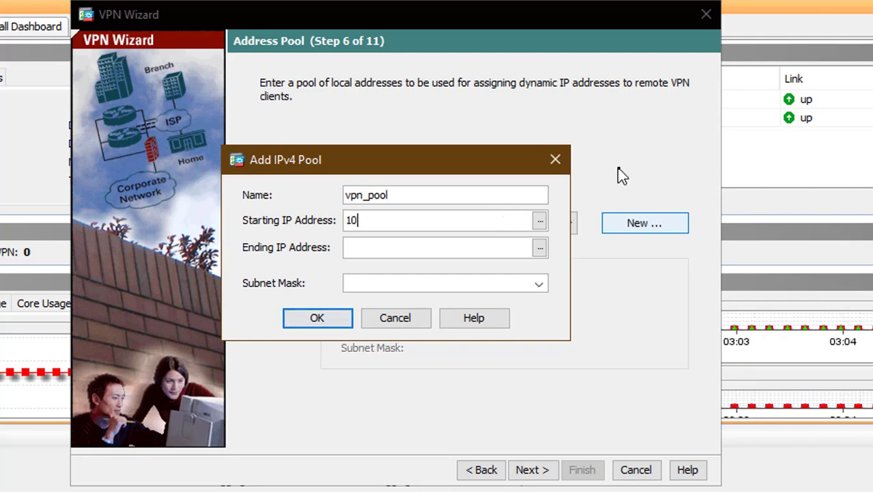
text(.2.2.10)
key(Tab)
text(10.2.2.)
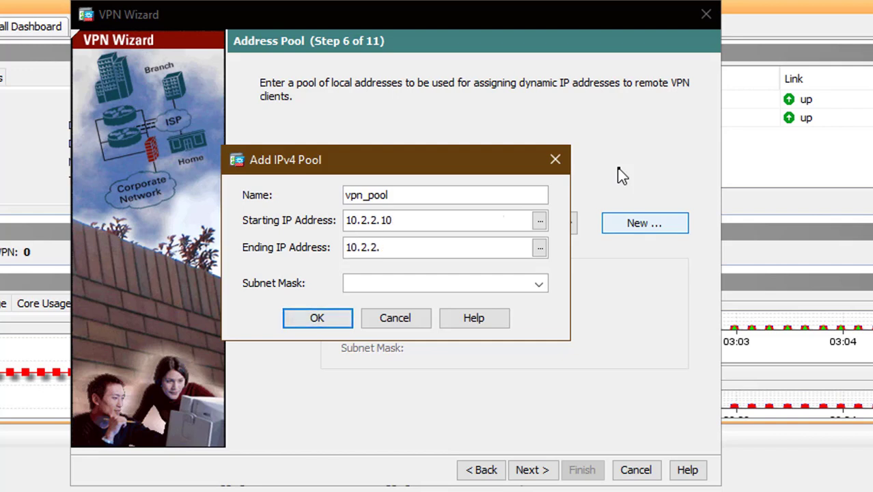
text(30)
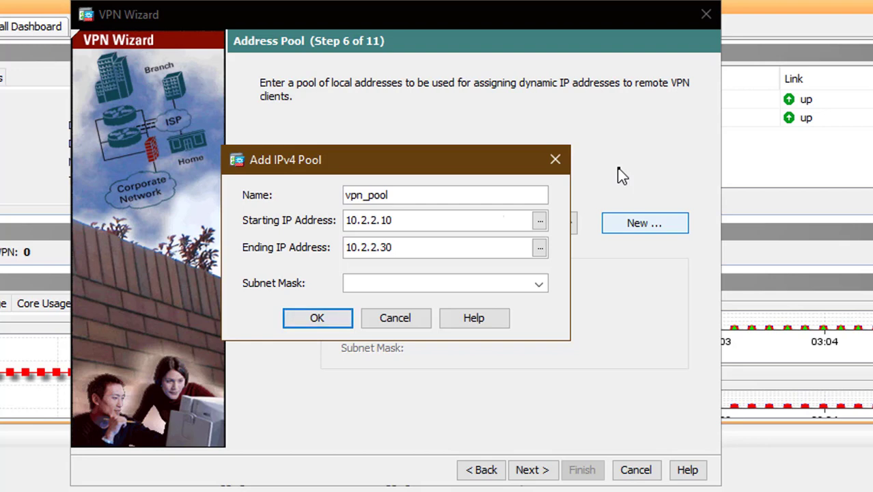
click(540, 284)
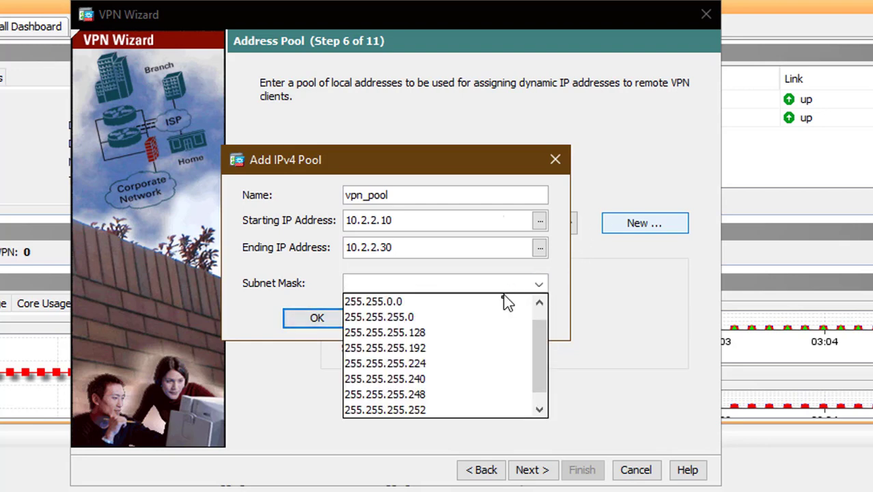
click(491, 317)
click(340, 318)
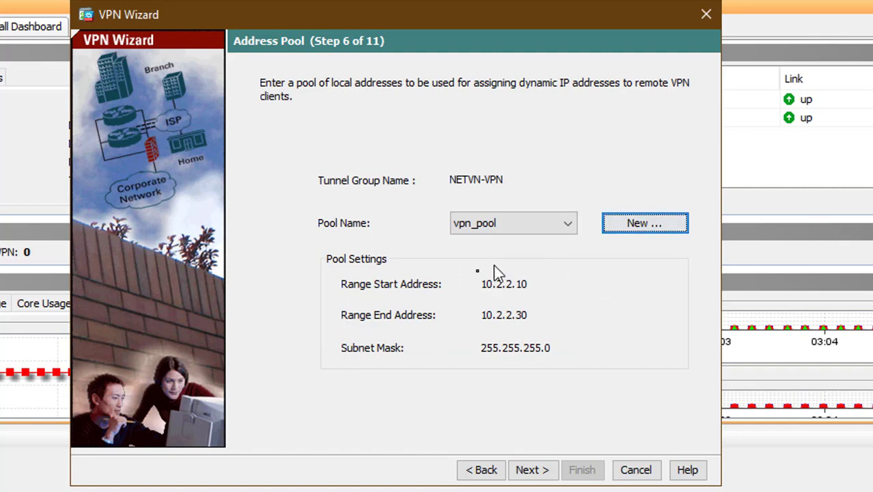
- Push primary DNS server 10.2.2.254 to clients and advance to IPsec Settings
click(529, 470)
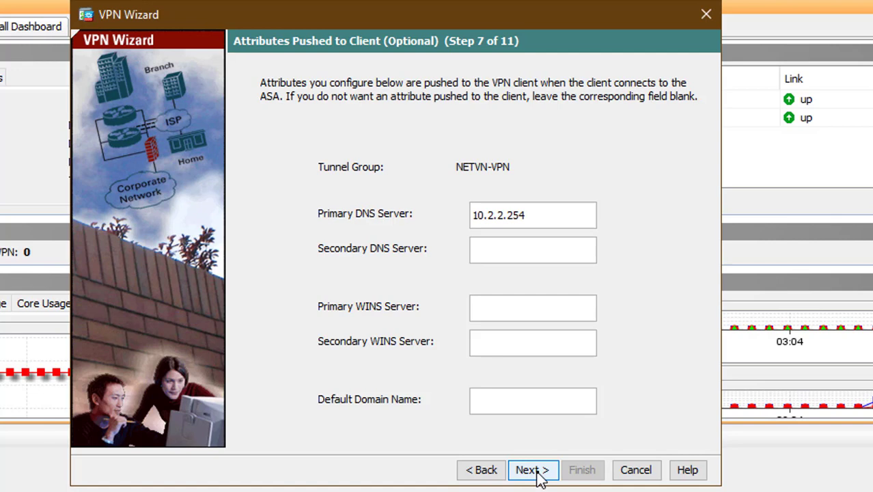
click(539, 475)
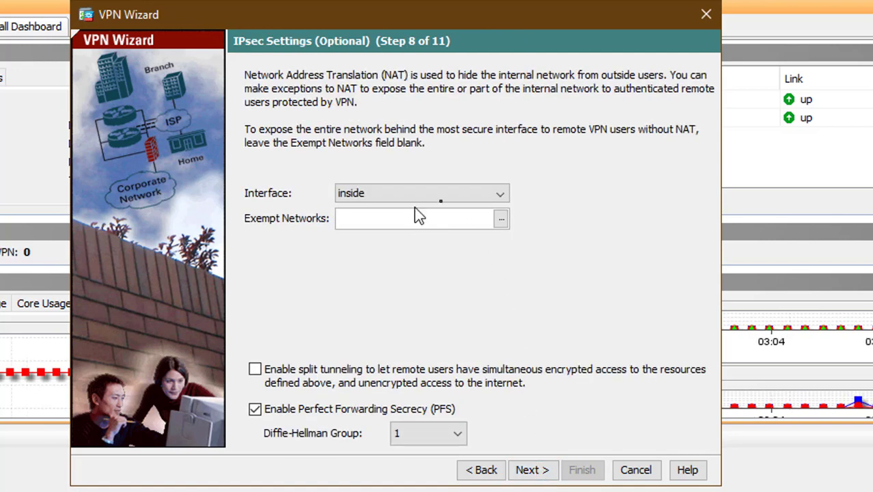
- Exempt the INSIDE network 10.1.1.0/24 on the inside interface from NAT
click(499, 194)
click(462, 210)
text(10.)
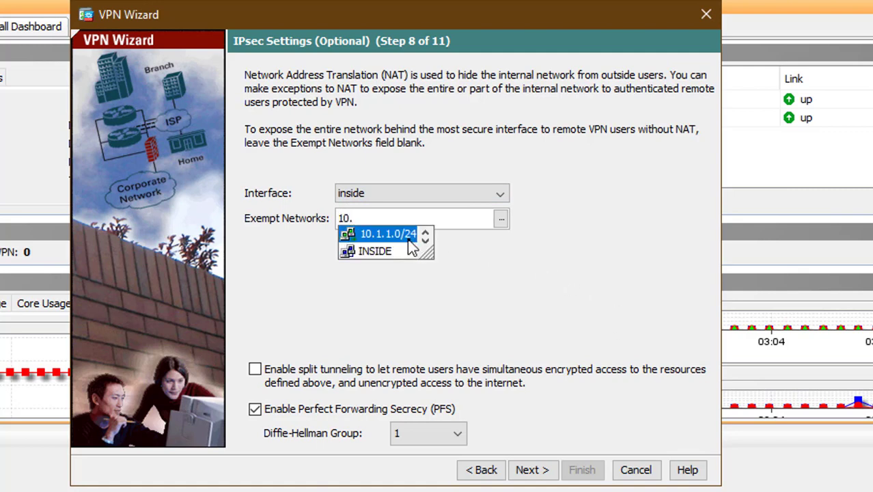
click(410, 250)
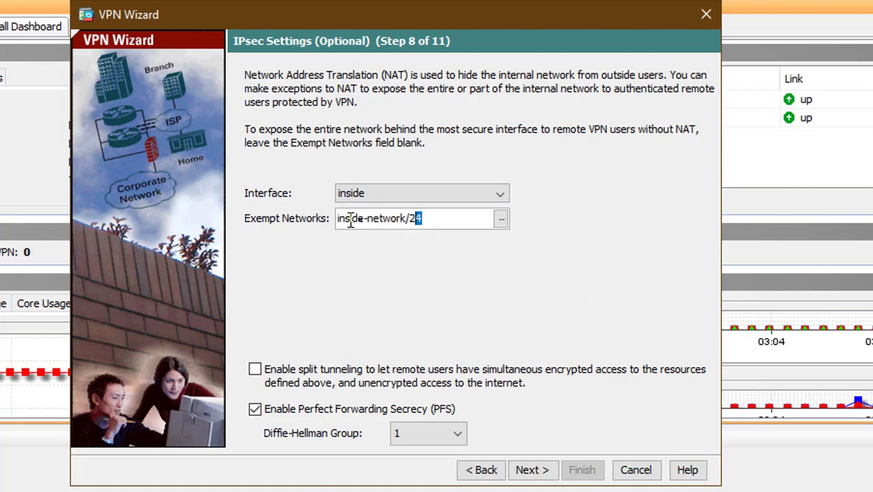
drag(418, 219, 293, 220)
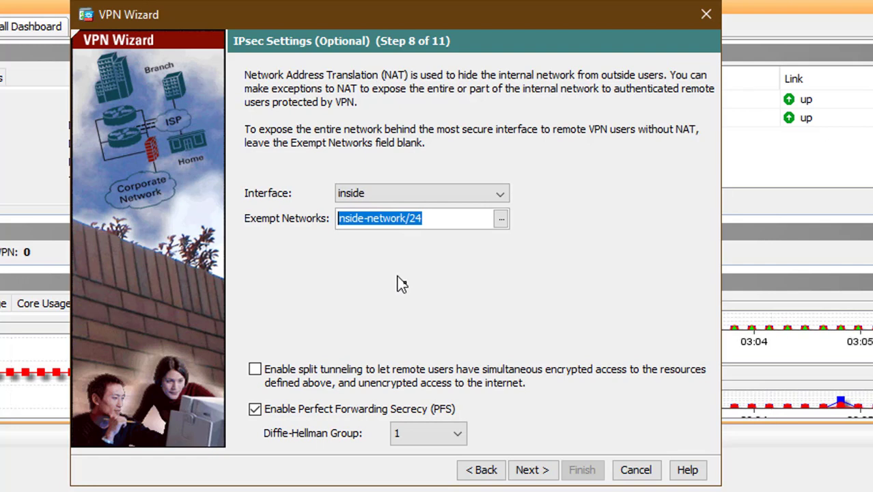
click(533, 470)
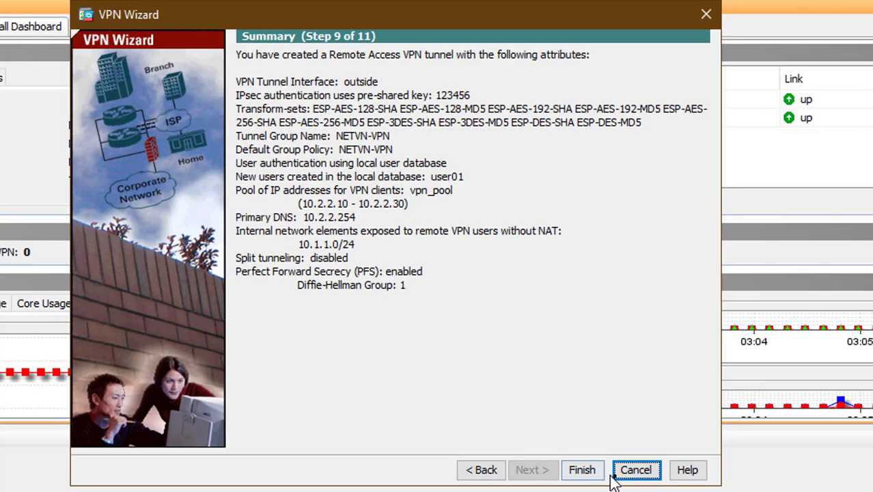
- Finish the wizard, apply the VPN configuration, and save it to flash
click(581, 470)
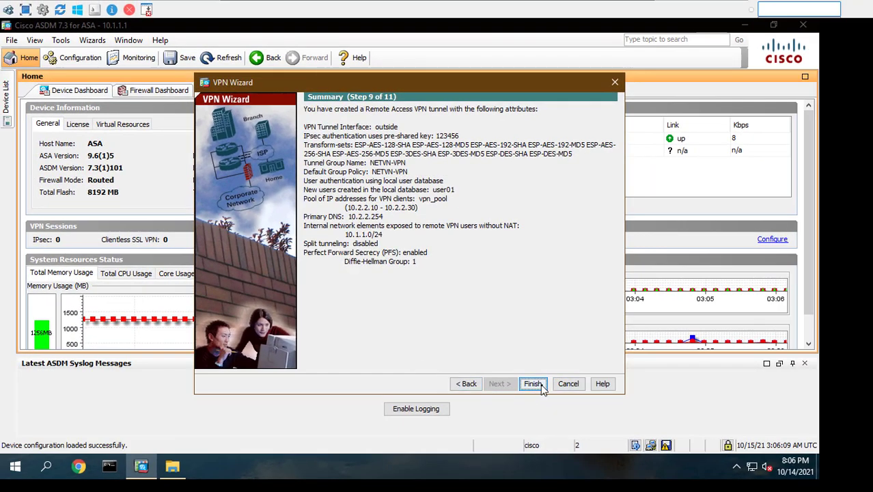
click(541, 386)
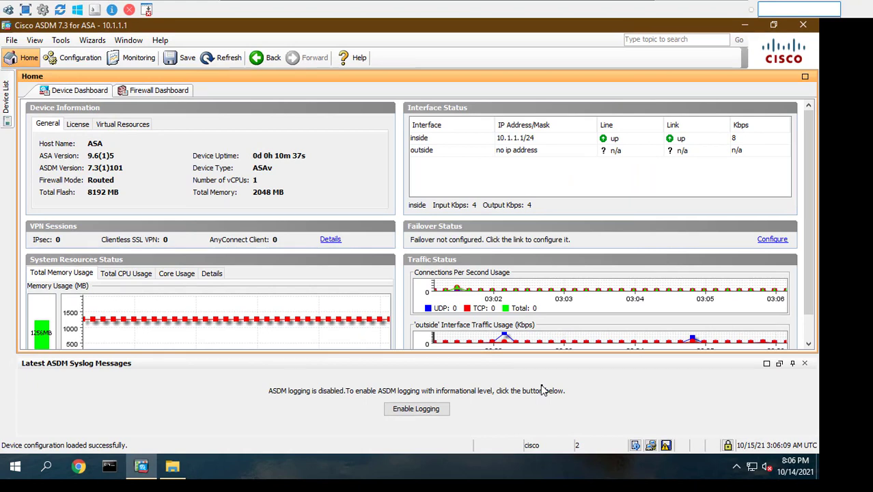
click(182, 60)
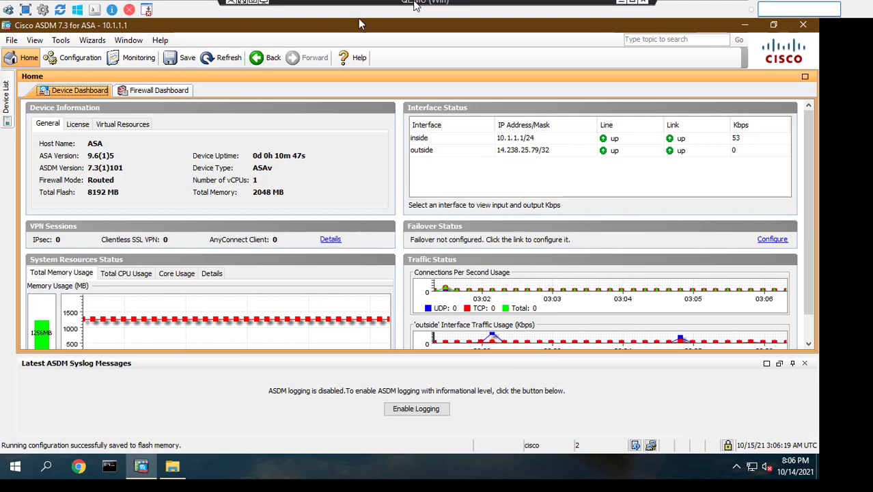
- Run ipconfig on the inside host to confirm its address is 10.1.1.2
click(112, 468)
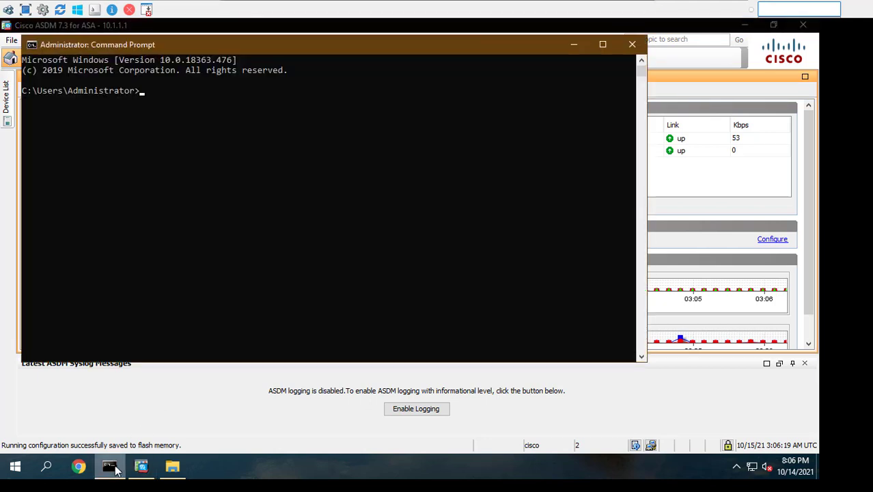
text(ipconfig)
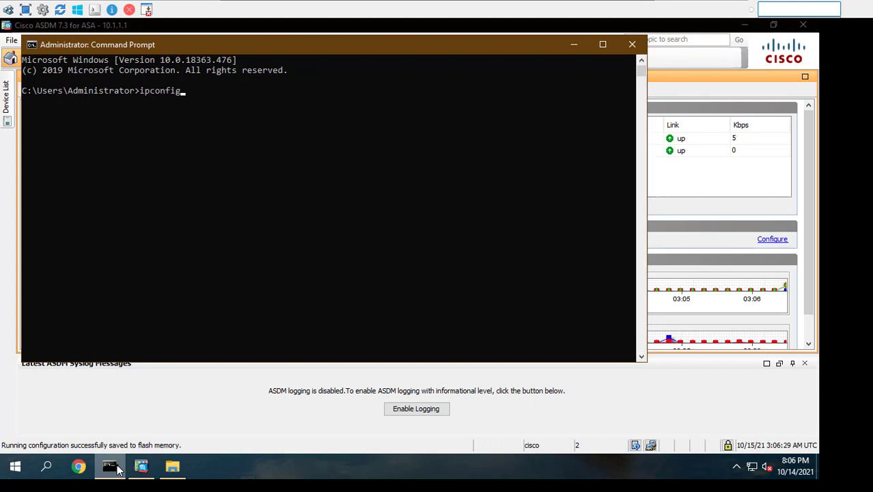
key(Return)
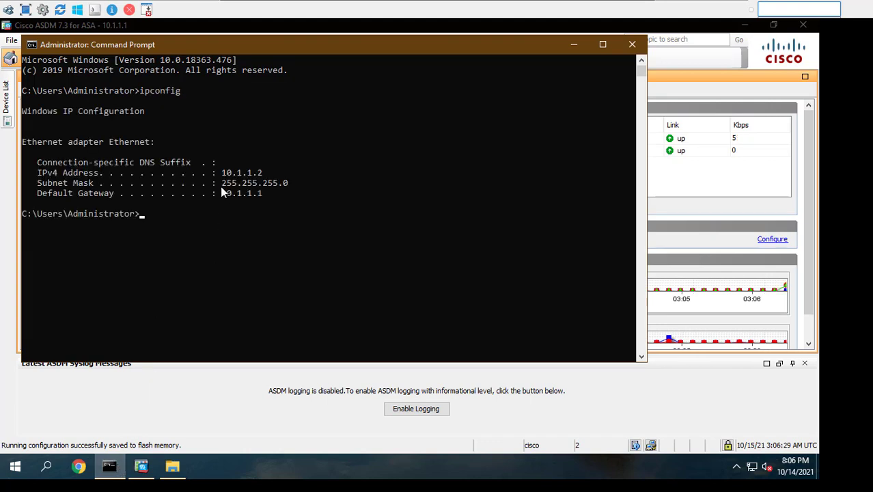
drag(222, 176, 263, 172)
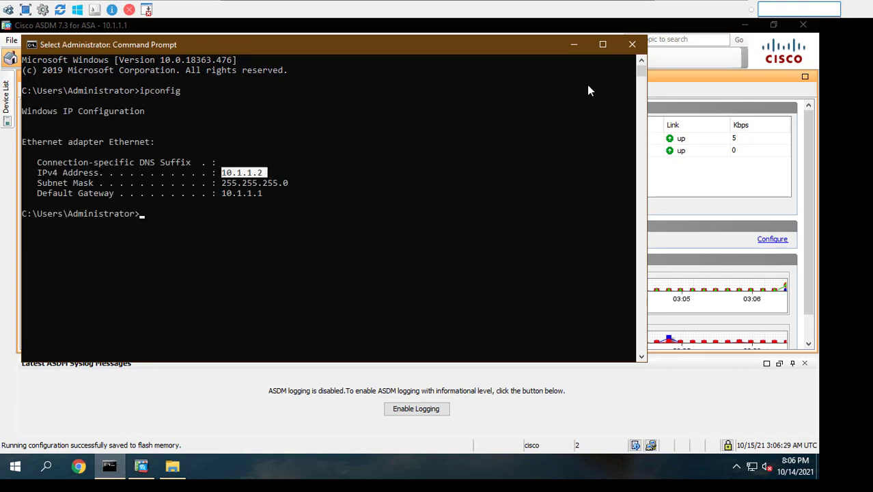
click(576, 46)
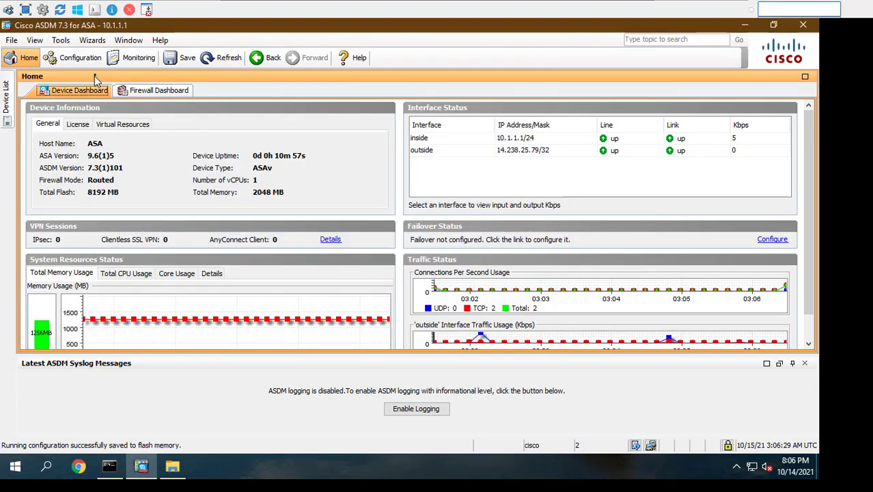
- Review the NETVN-VPN IPsec(IKEv1) connection profile, then exit to the EVE-NG topology
click(80, 58)
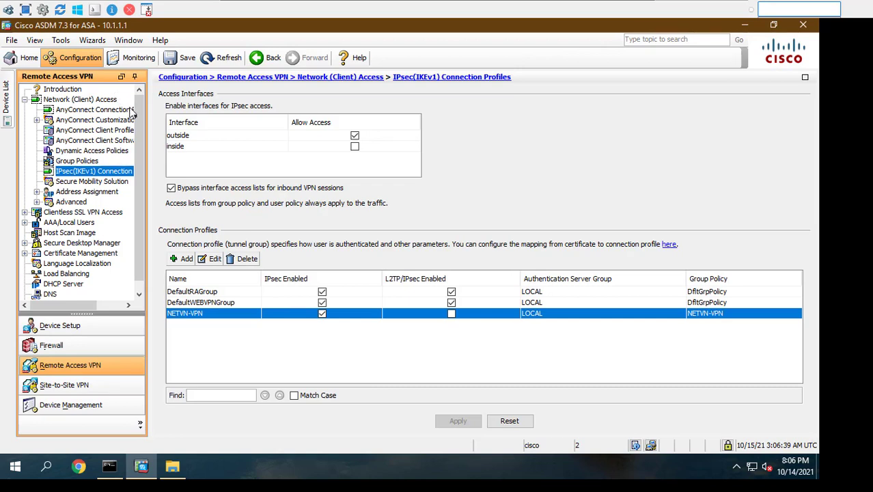
click(73, 174)
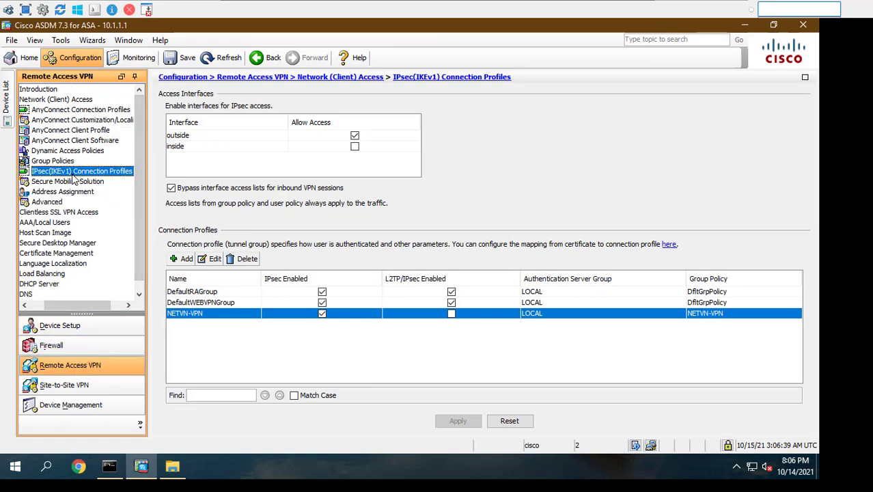
double_click(233, 315)
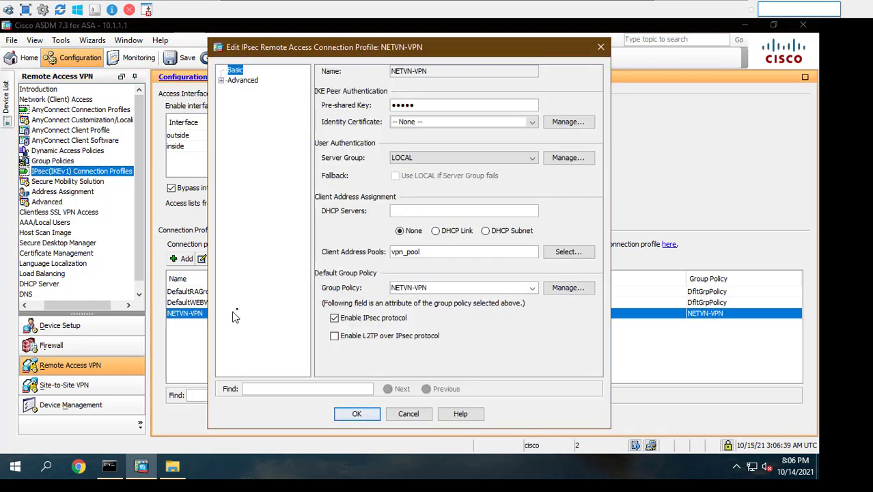
double_click(431, 71)
triple_click(404, 72)
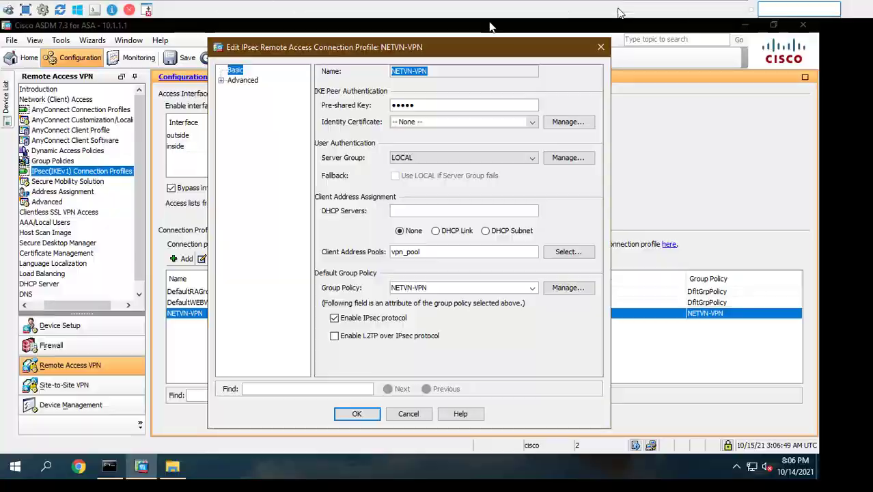
click(621, 2)
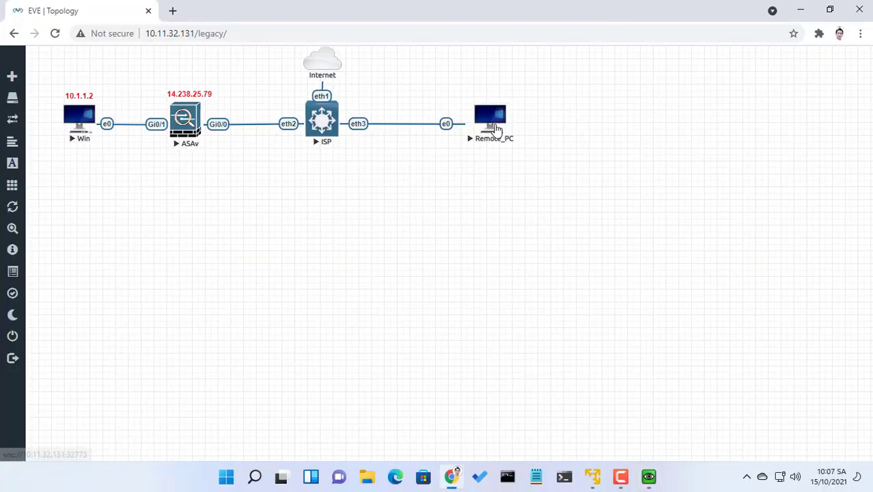
- Open the Remote_PC console and launch the Cisco VPN Client
click(493, 129)
click(497, 129)
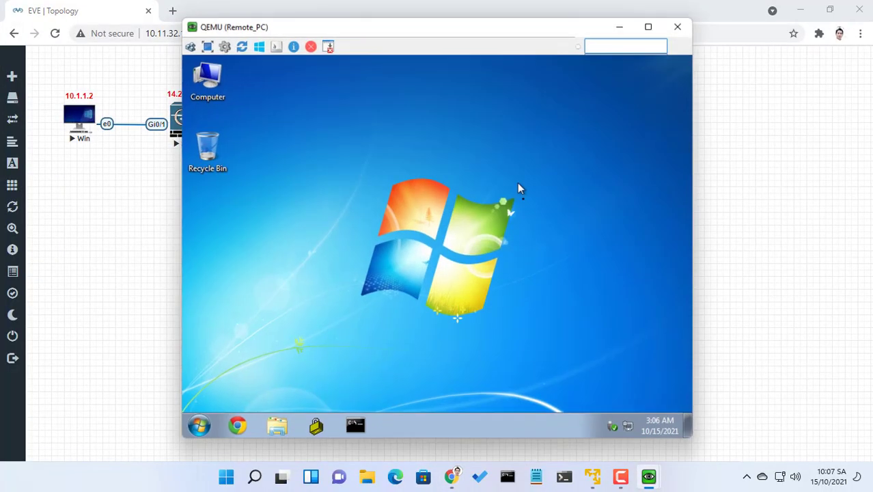
drag(434, 43, 567, 45)
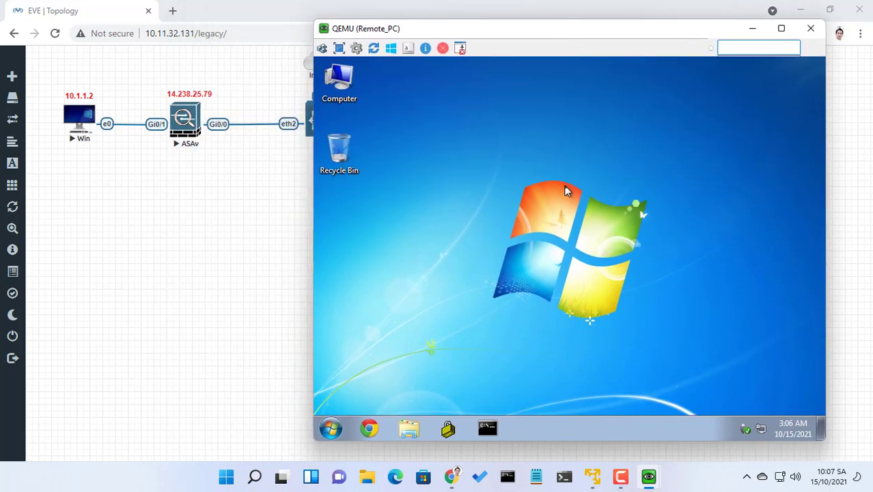
click(449, 429)
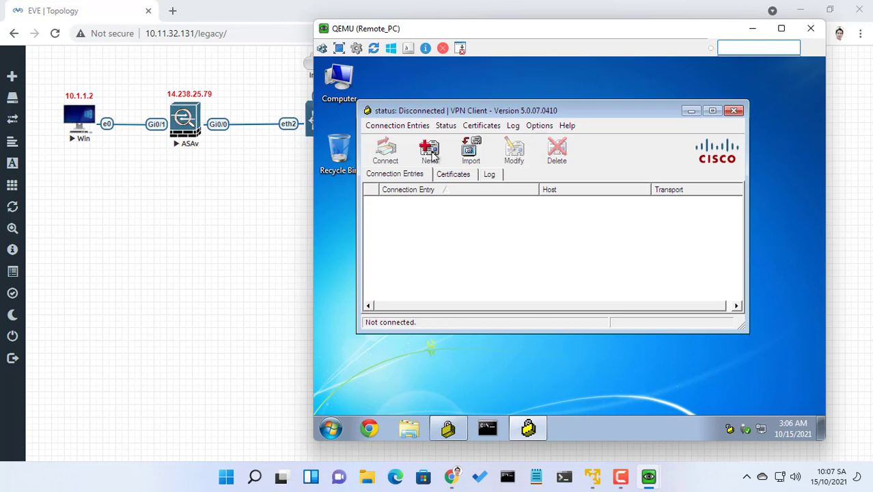
- Create a new connection entry 'Connect to ASA' for host 14.238.25.79 with group NETVN-VPN
click(430, 152)
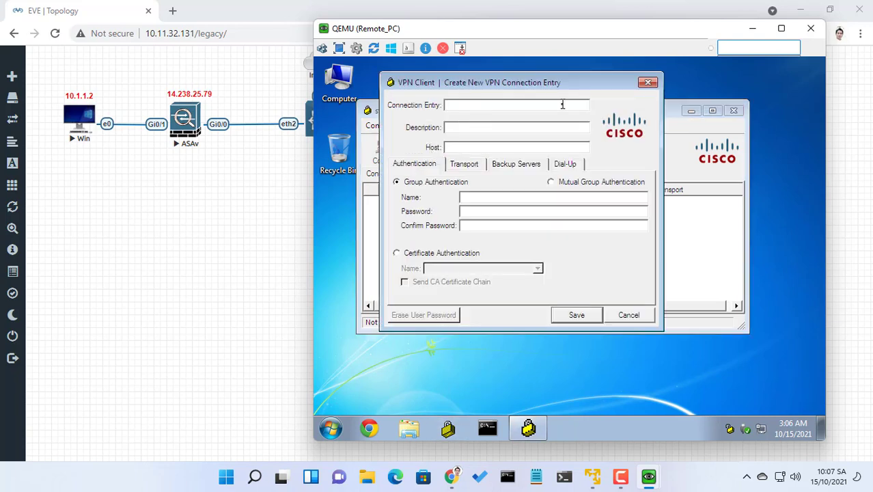
text(Coon)
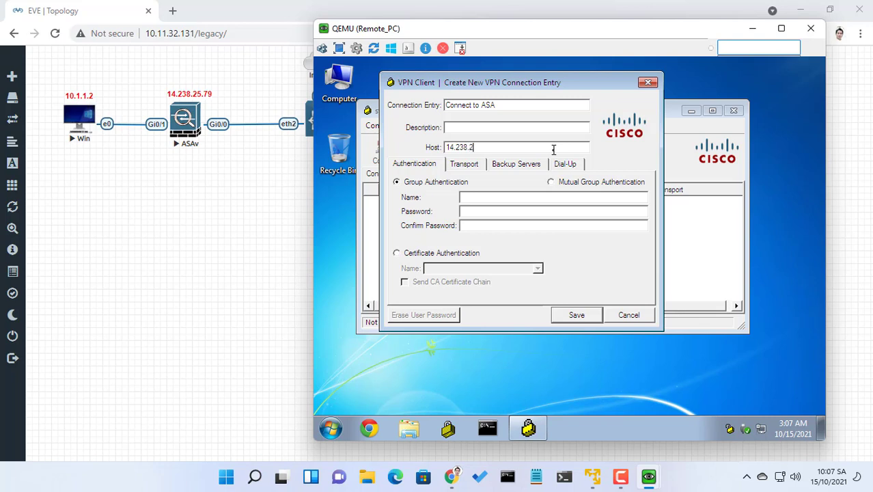
double_click(494, 149)
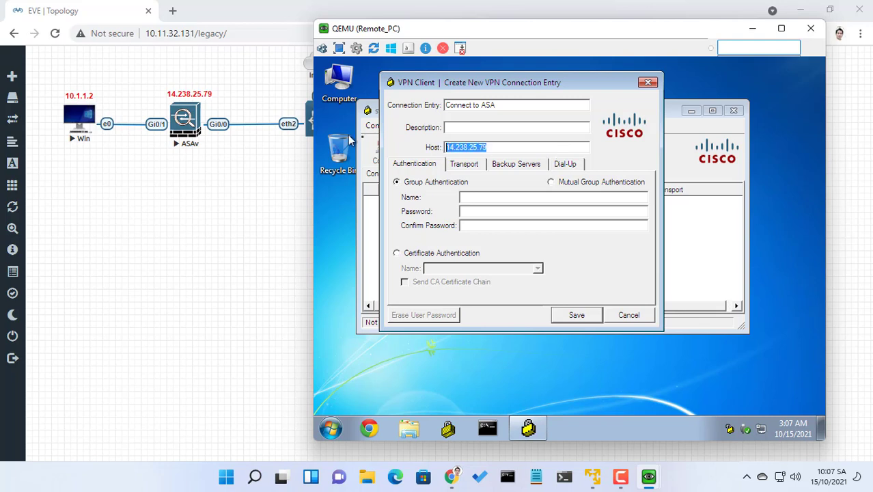
click(486, 198)
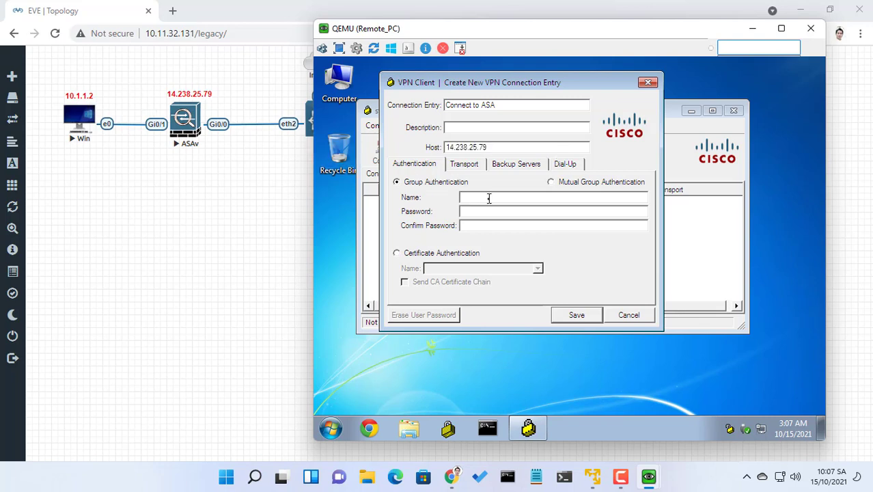
- Cross-check the NETVN-VPN profile in ASDM, then enter the group password and save the entry
mouse_move(649, 476)
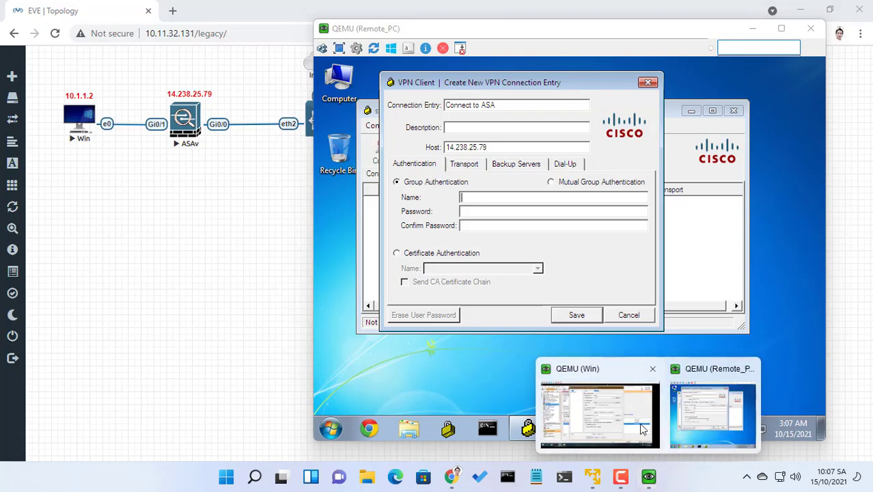
click(587, 417)
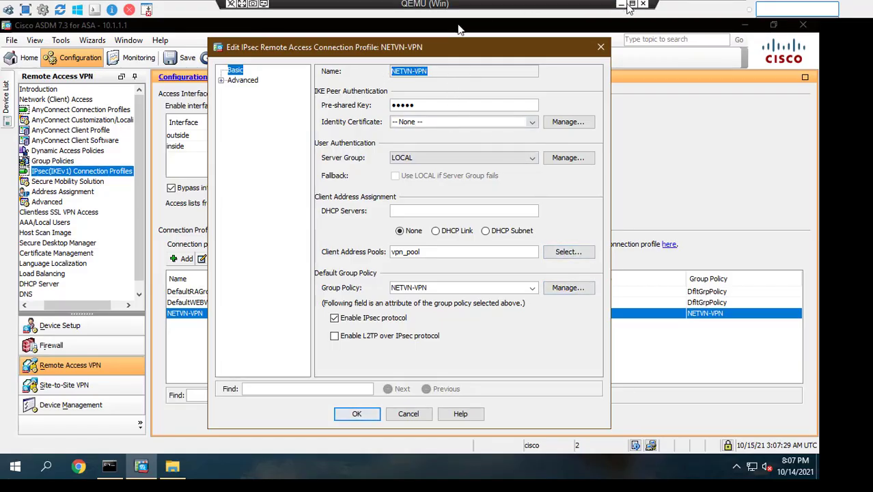
key(alt+Tab)
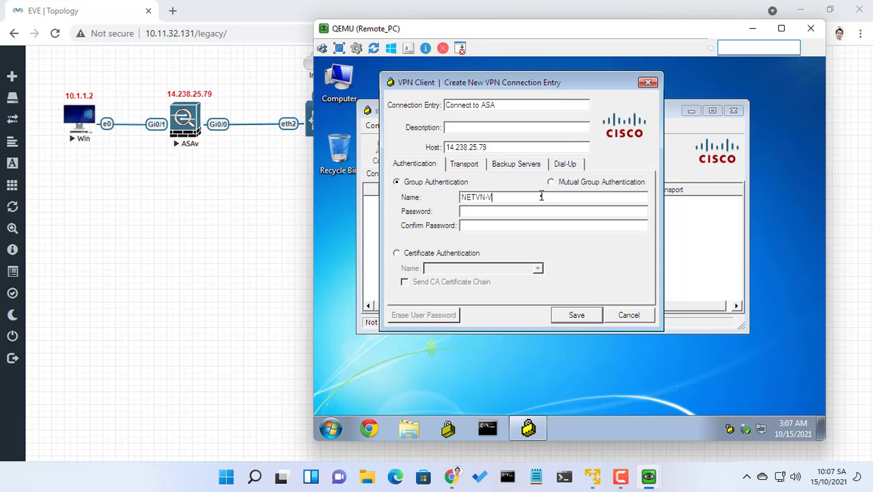
mouse_move(649, 476)
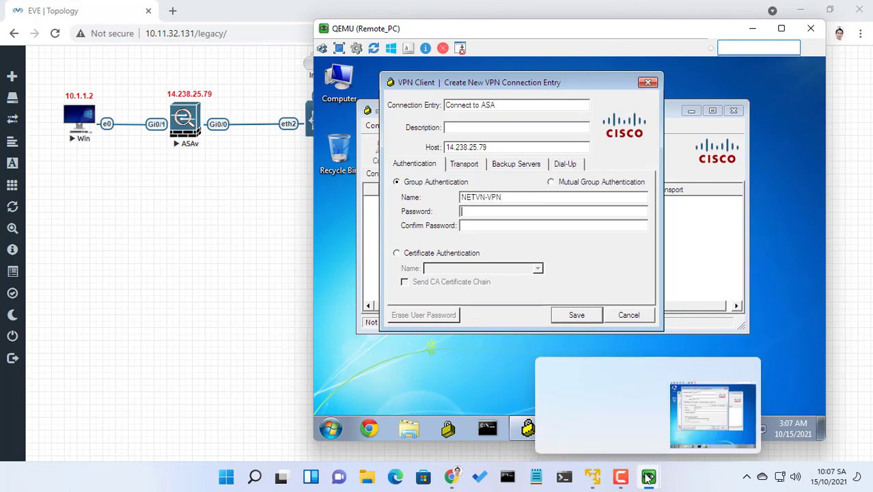
click(647, 410)
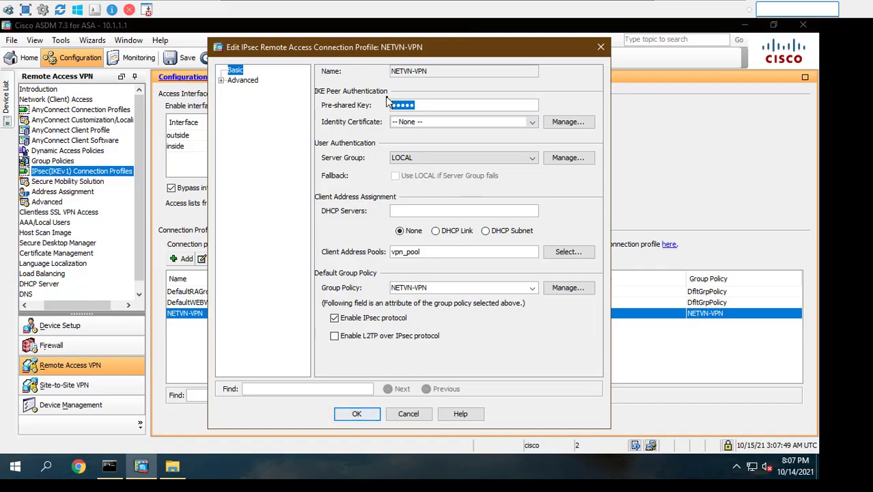
click(639, 8)
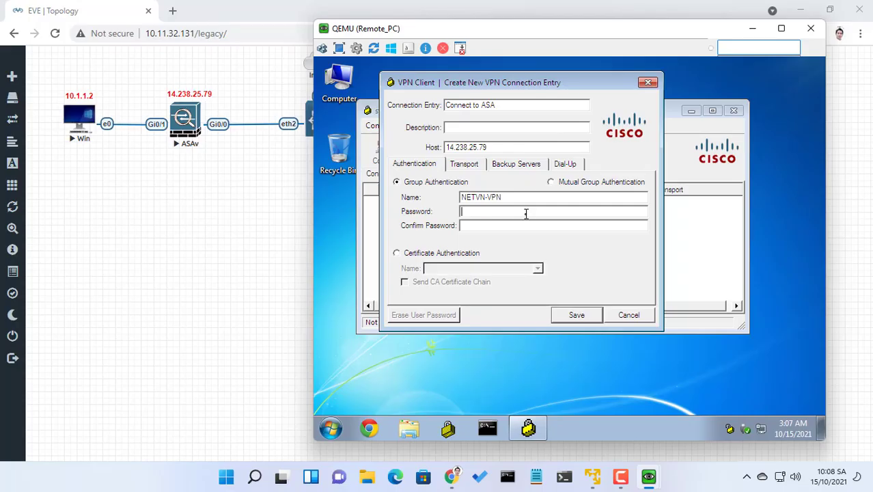
text(*****)
click(577, 319)
- Connect using the 'Connect to ASA' entry and close ASDM's profile editor without changes
click(454, 201)
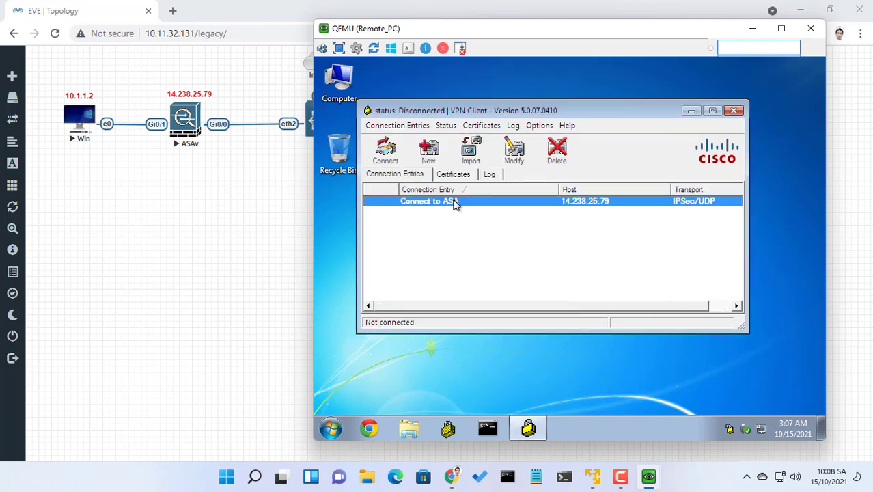
right_click(455, 202)
click(495, 206)
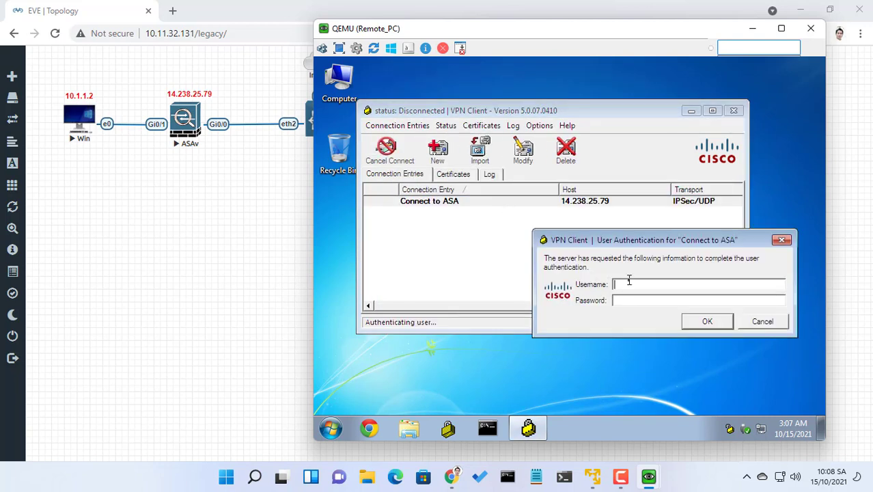
mouse_move(658, 462)
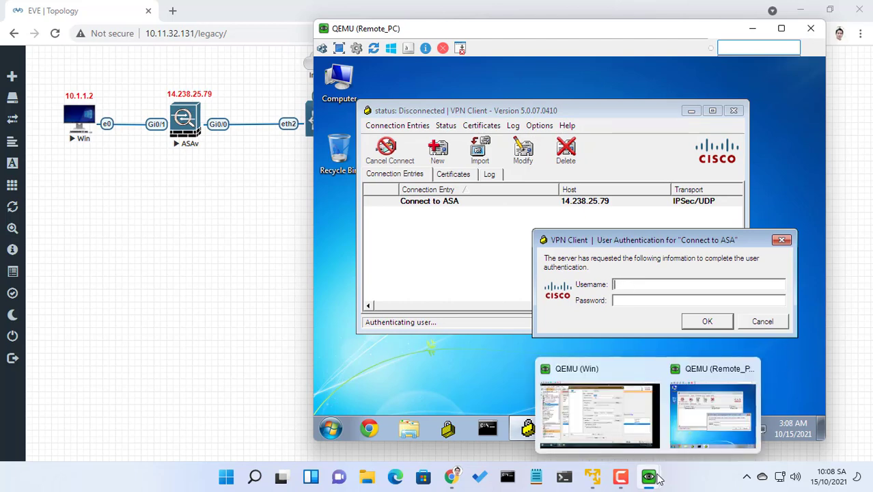
click(601, 420)
click(408, 413)
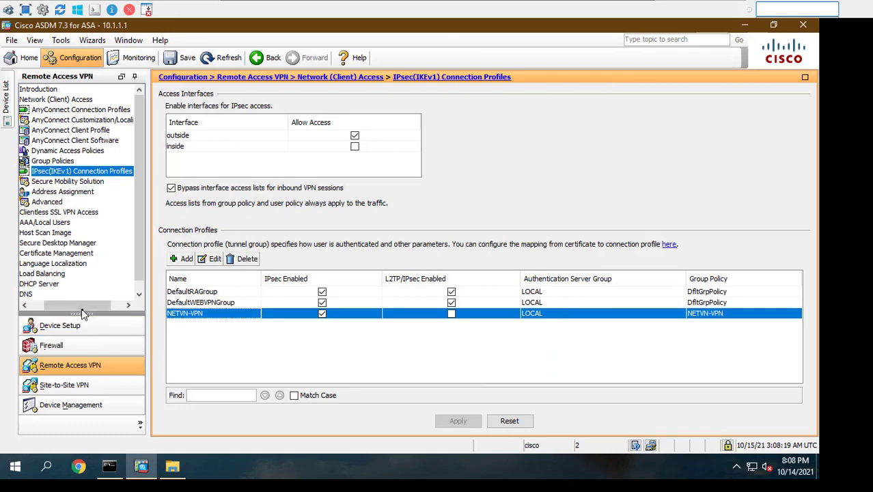
- Check AAA/Local Users > Local Users in ASDM for the NETVN-VPN user, then minimize the VM viewer
drag(83, 305, 71, 305)
click(67, 223)
double_click(68, 225)
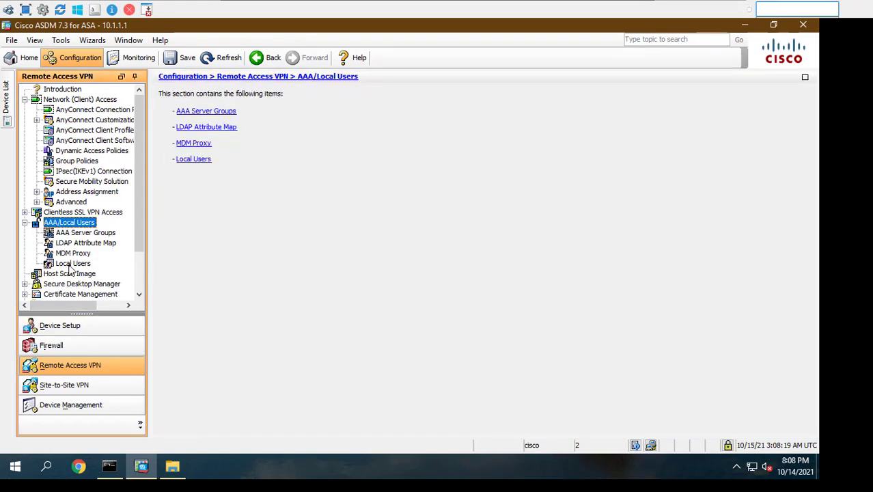
click(73, 263)
click(210, 172)
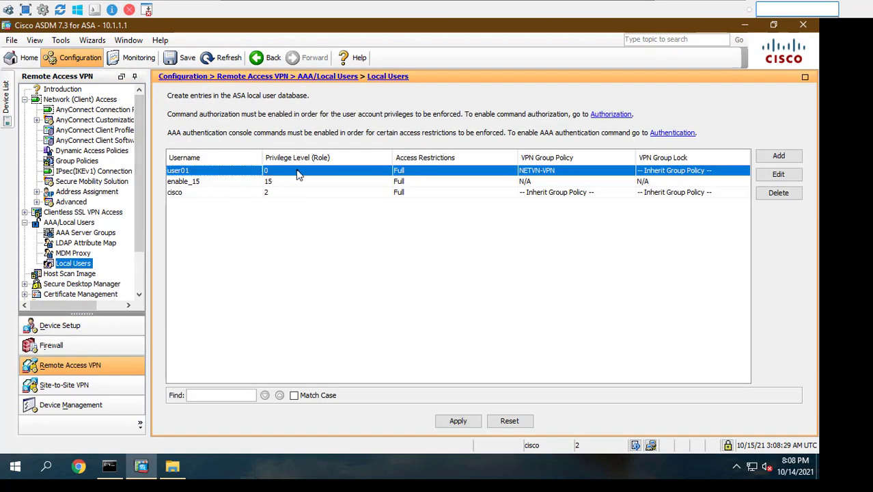
click(622, 4)
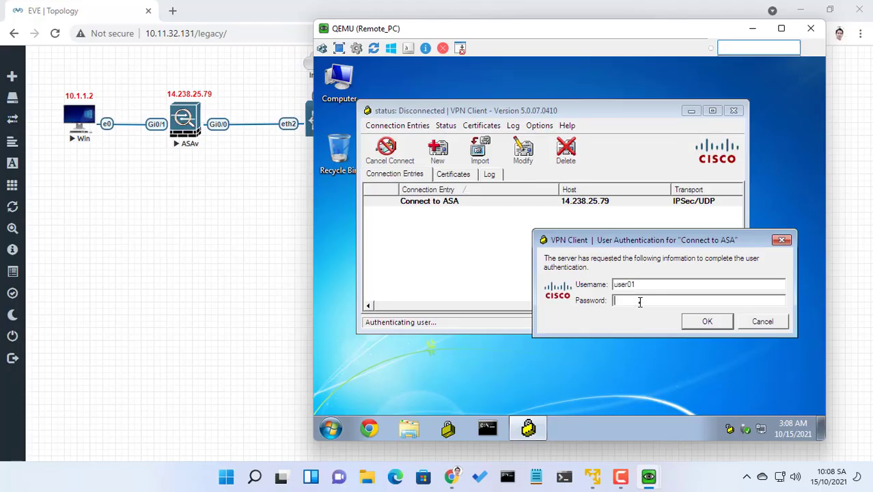
- Log in with the VPN user's password, view tunnel statistics showing 10.2.2.10, and open Command Prompt
text(123)
click(715, 324)
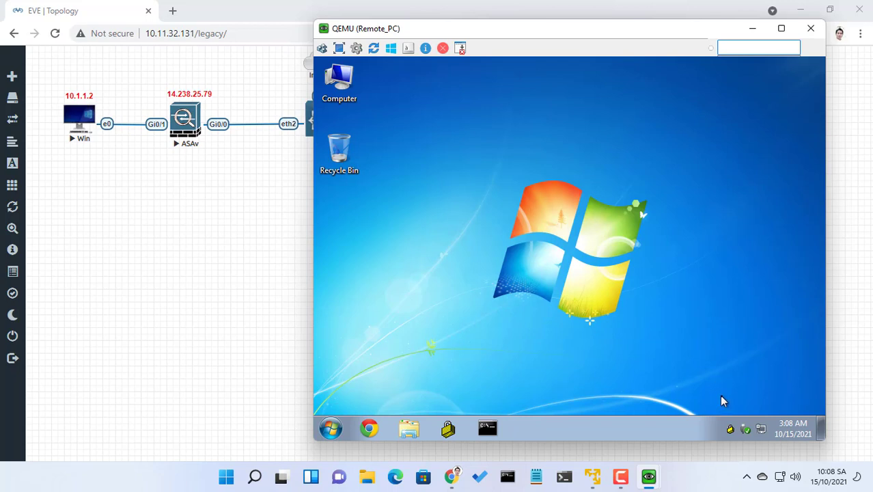
right_click(730, 429)
click(750, 353)
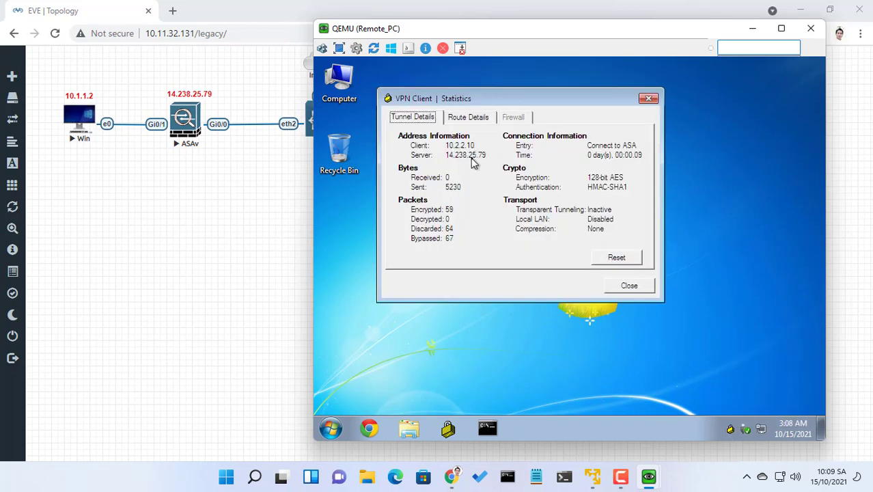
click(488, 428)
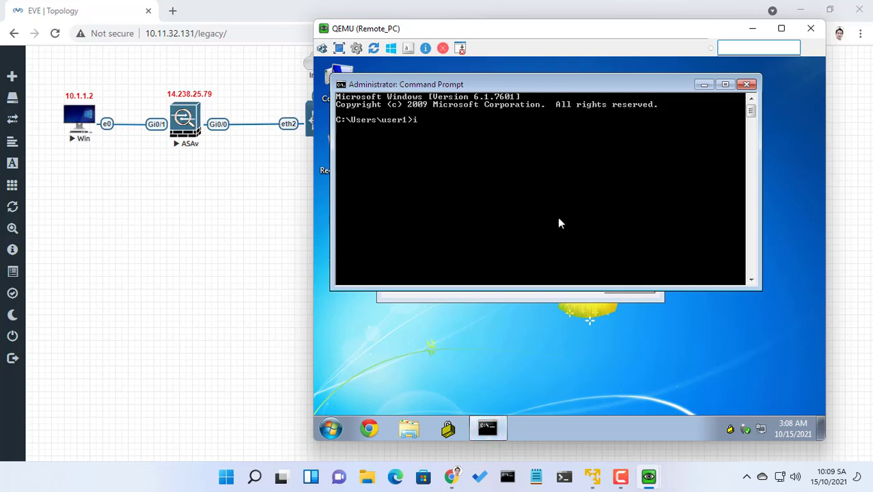
- Run ipconfig to confirm the remote PC's IPv4 address 10.2.2.10 with gateway 10.2.2.1
text(ipconfig)
key(Return)
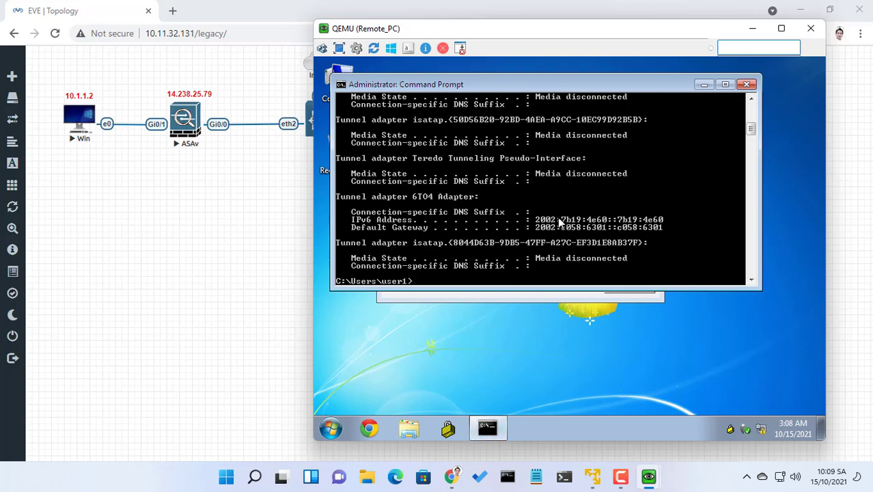
scroll(558, 217, up, 5)
scroll(565, 162, up, 1)
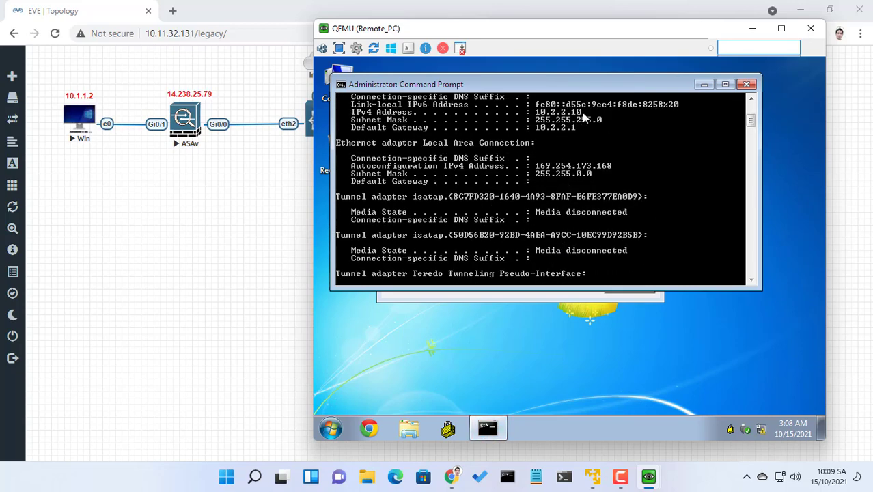
- Start a continuous ping to the inside host with 'ping 10.1.1.2 -t'
key(Return)
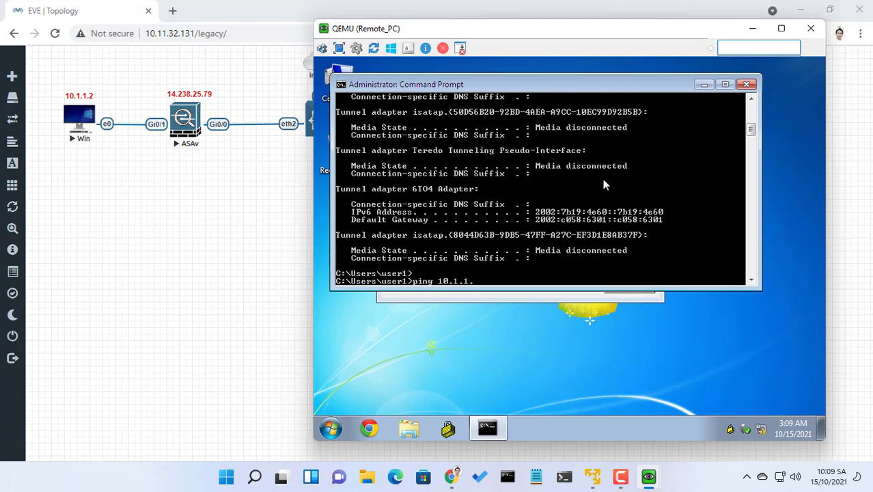
text(ping 10.1.1.2 -t)
key(Return)
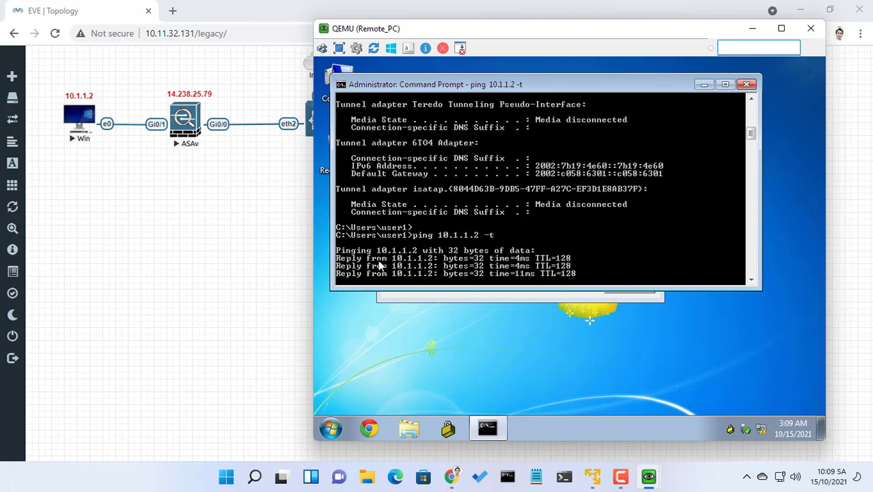